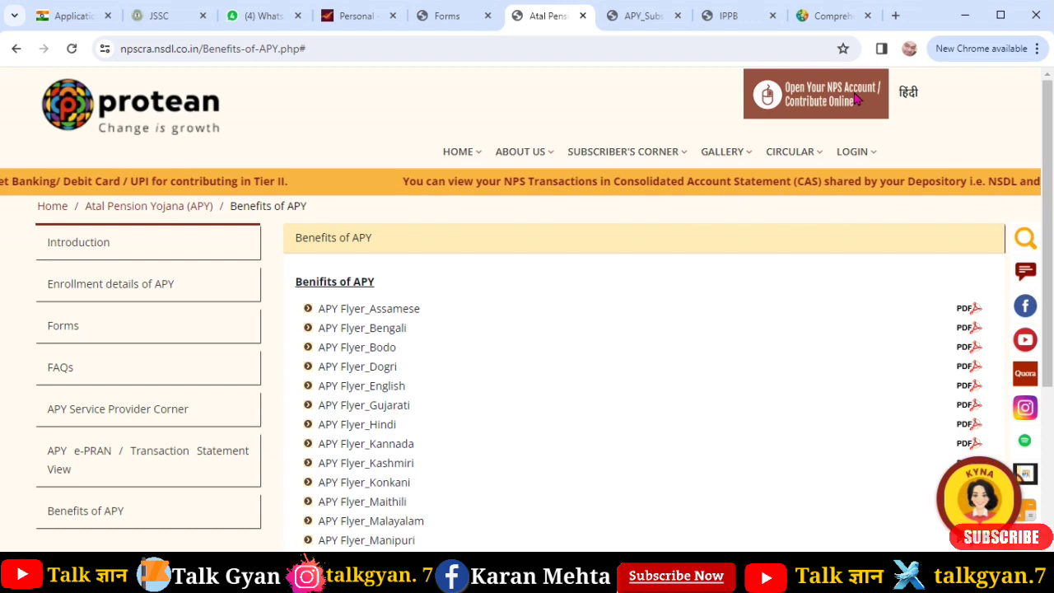
- Open the APY Registration form under Atal Pension Yojana on the eNPS online contribution portal
click(854, 98)
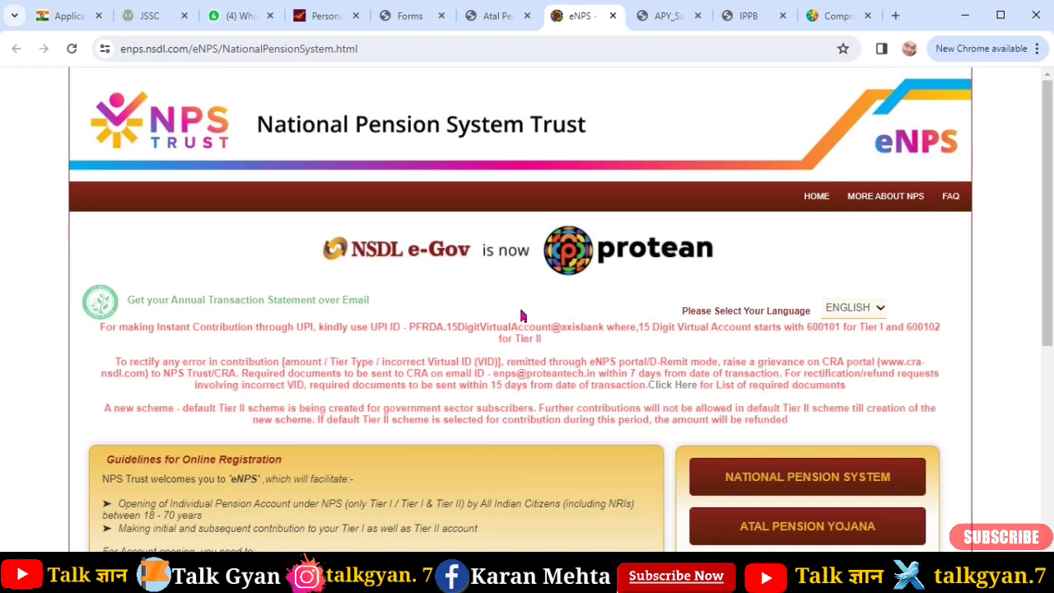
scroll(521, 315, down, 2)
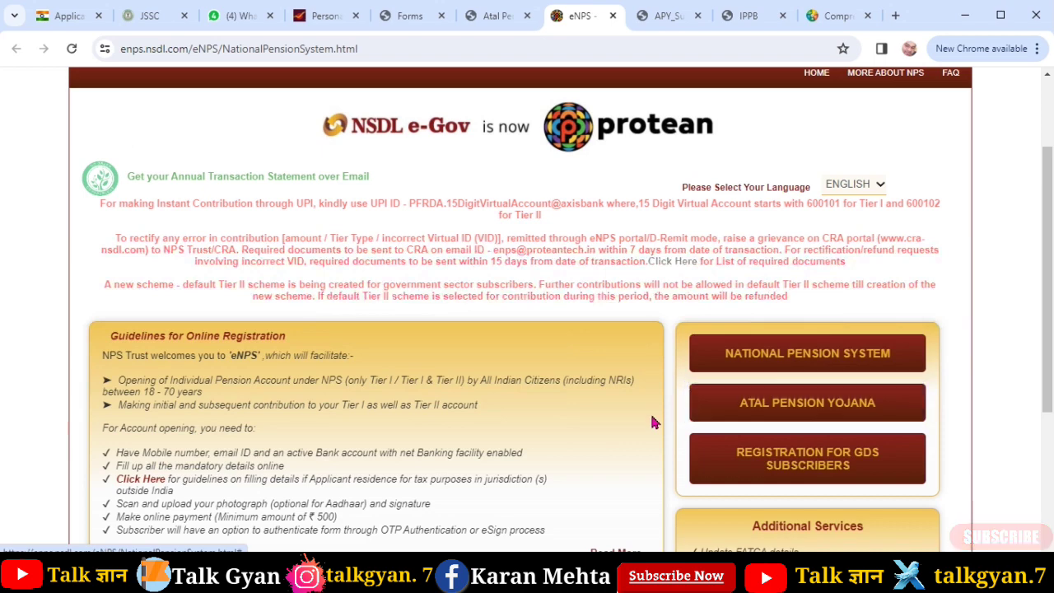
click(841, 408)
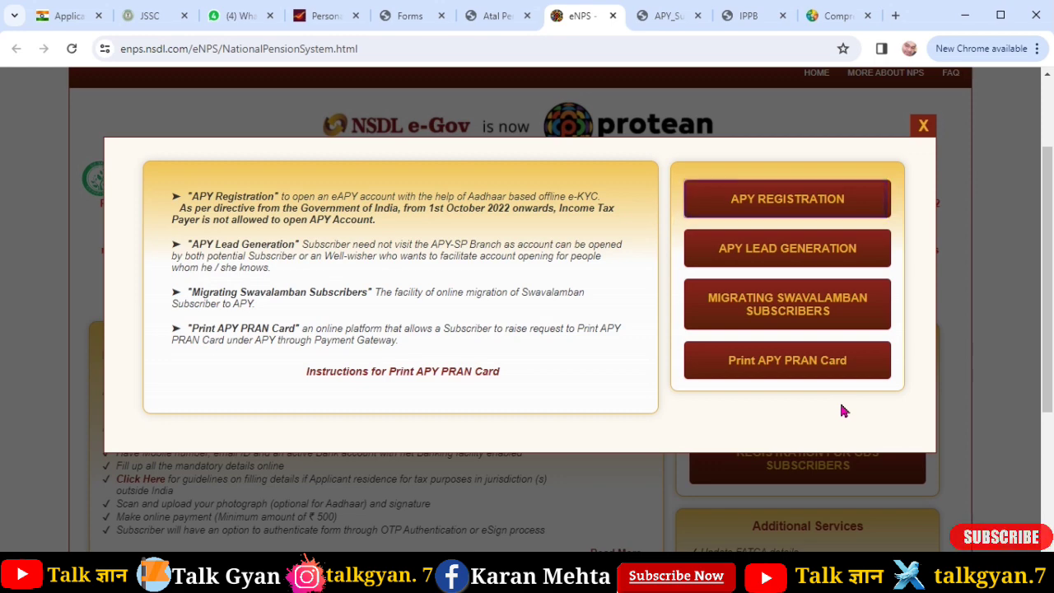
click(806, 213)
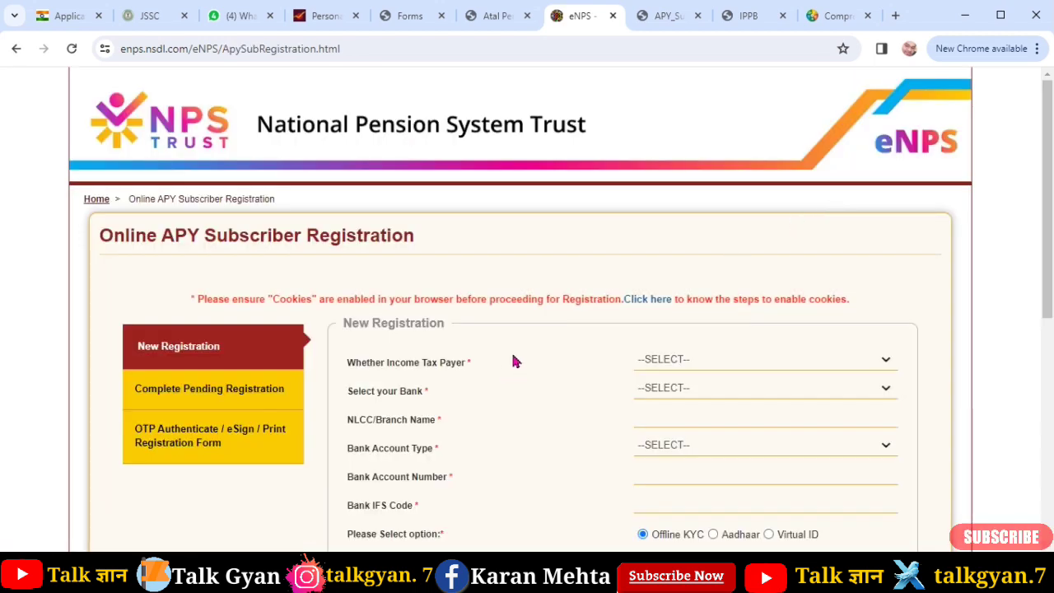
- Set Whether Income Tax Payer to NO in the new registration form
scroll(512, 361, down, 1)
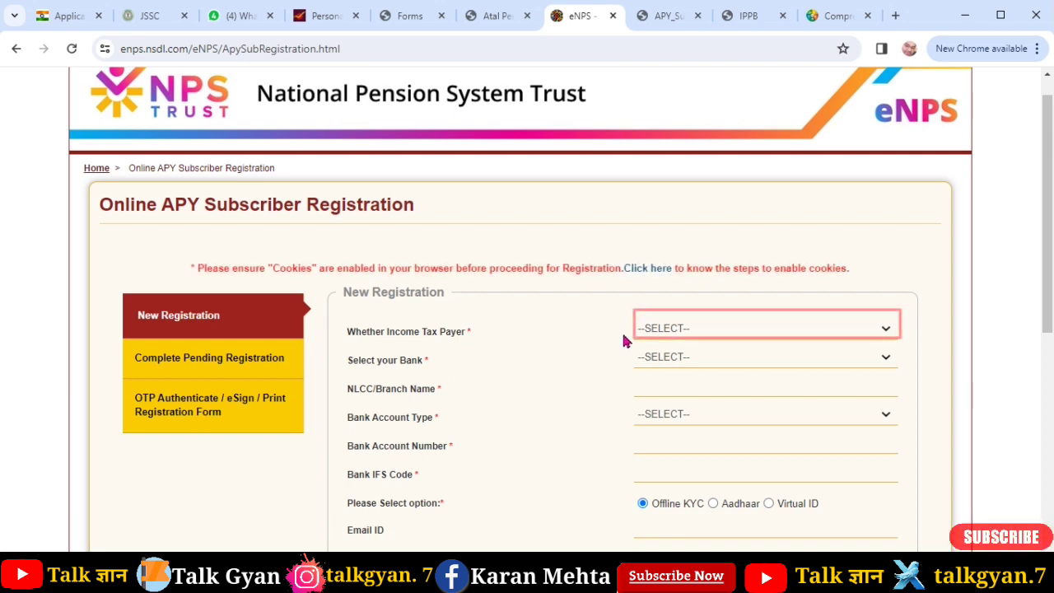
click(729, 338)
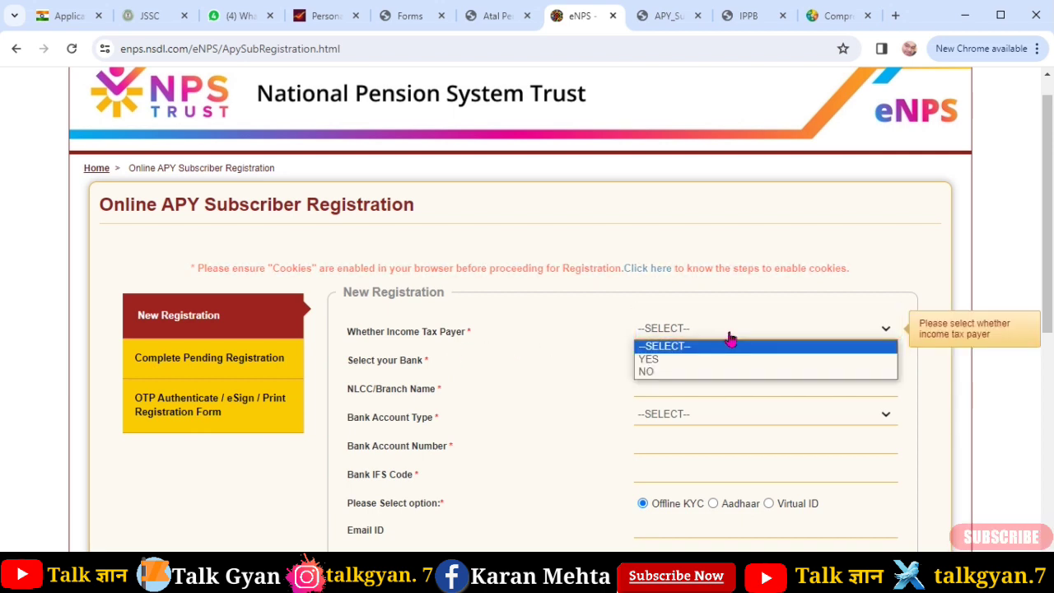
click(680, 360)
click(741, 327)
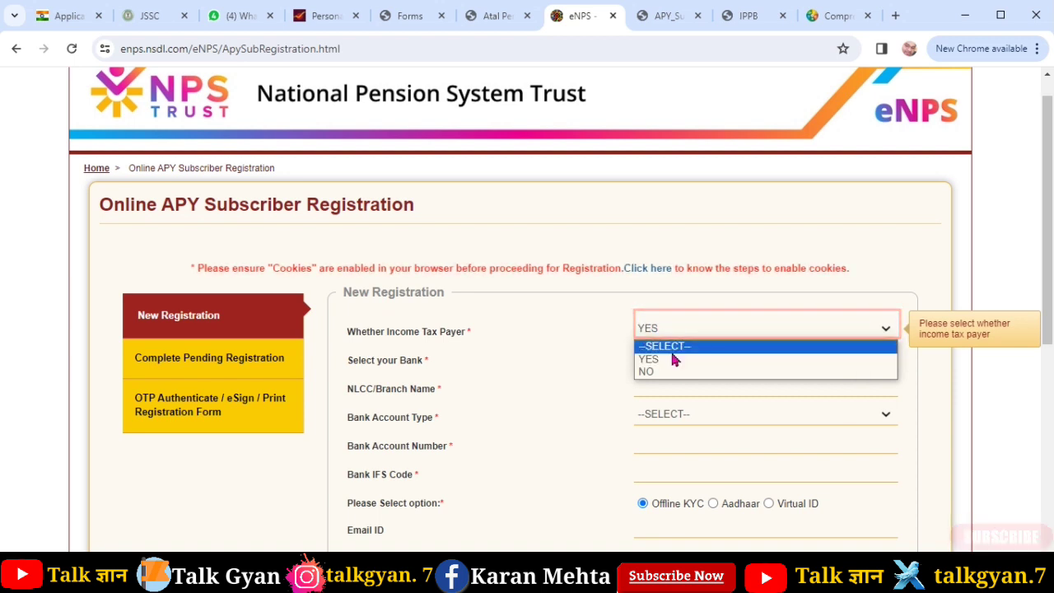
click(650, 372)
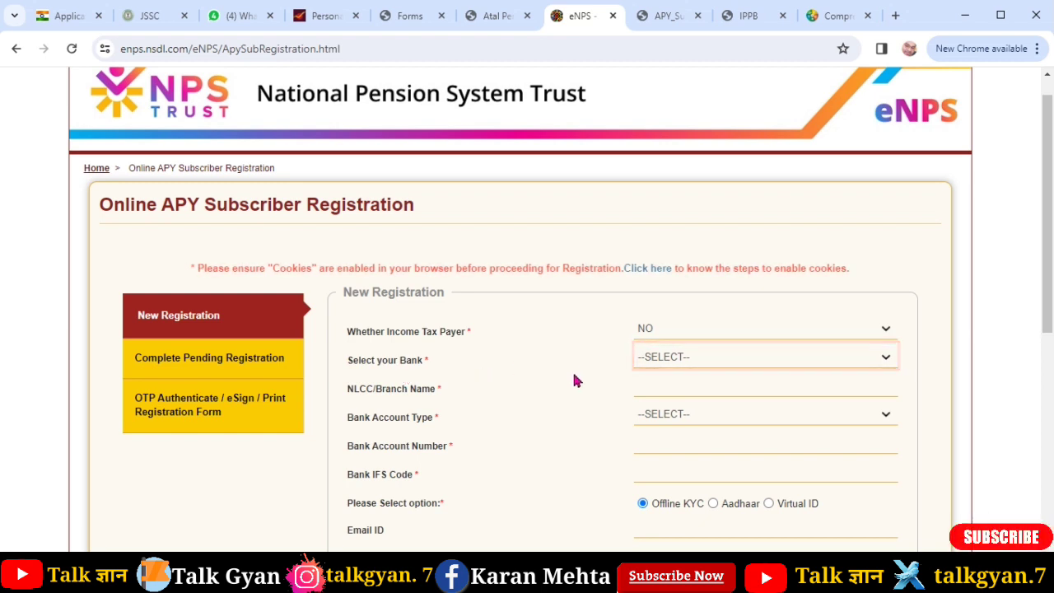
- Choose AXIS BANK LTD as the bank and leave the NLCC/Branch Name blank
click(701, 372)
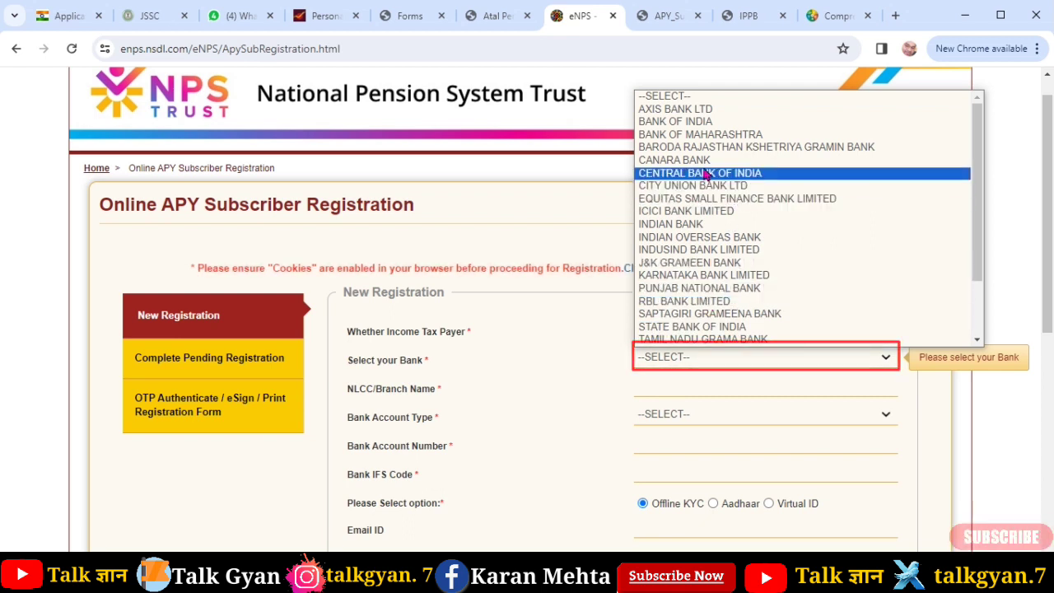
click(675, 110)
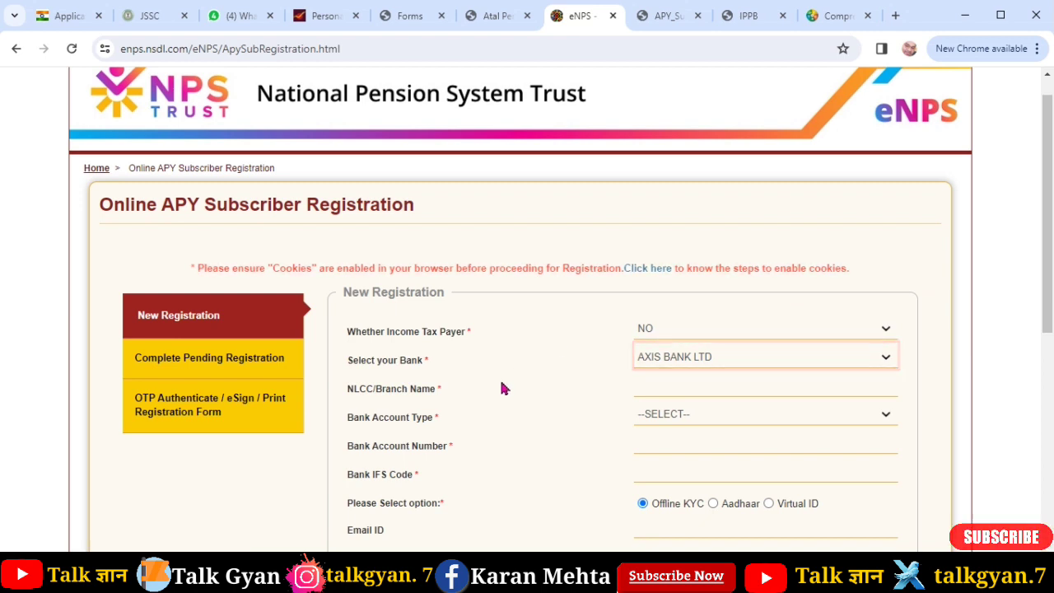
key(Tab)
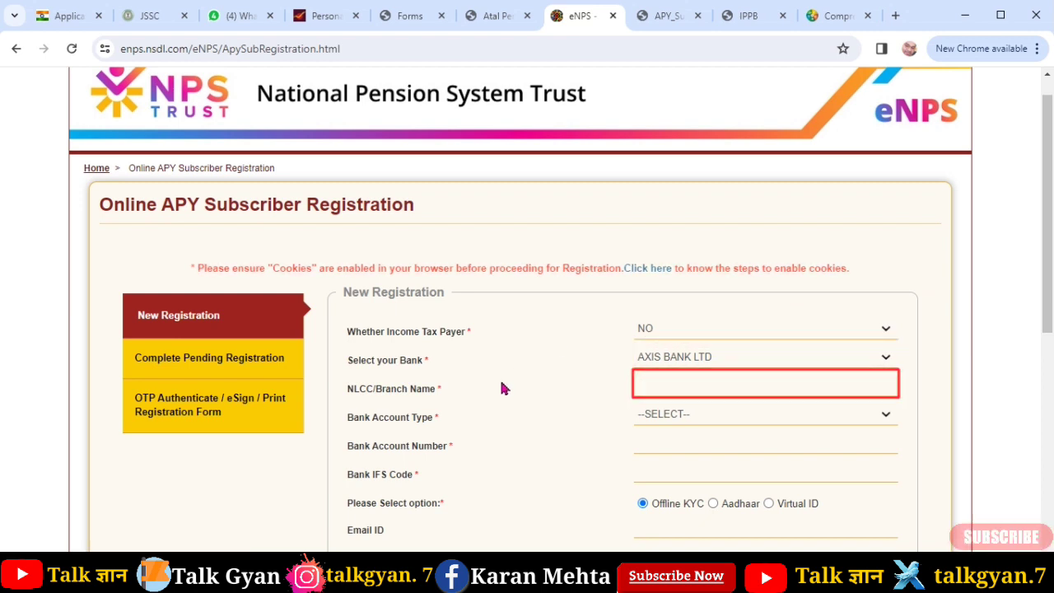
click(688, 395)
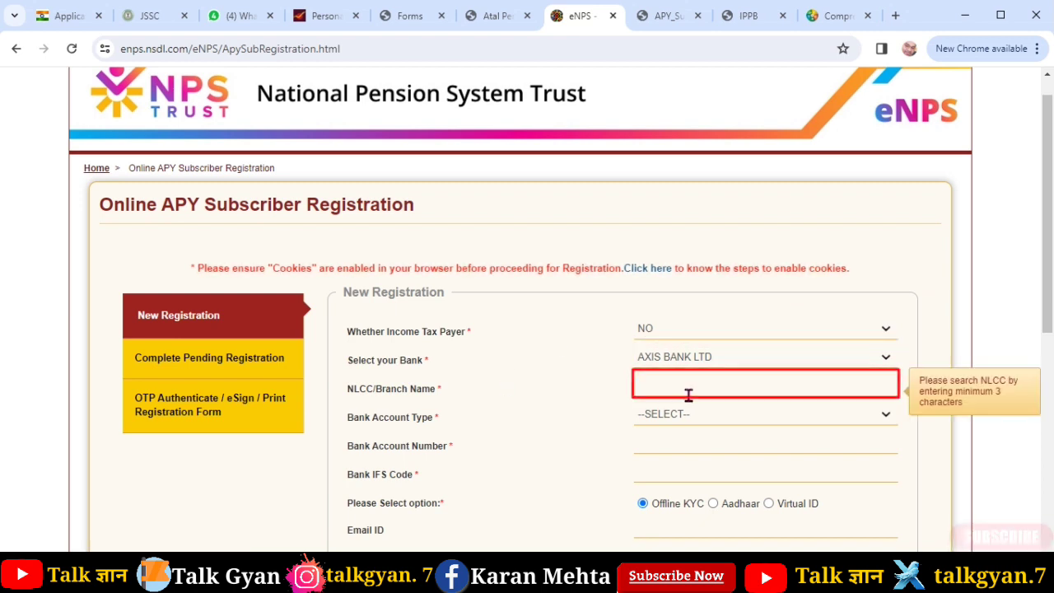
key(Tab)
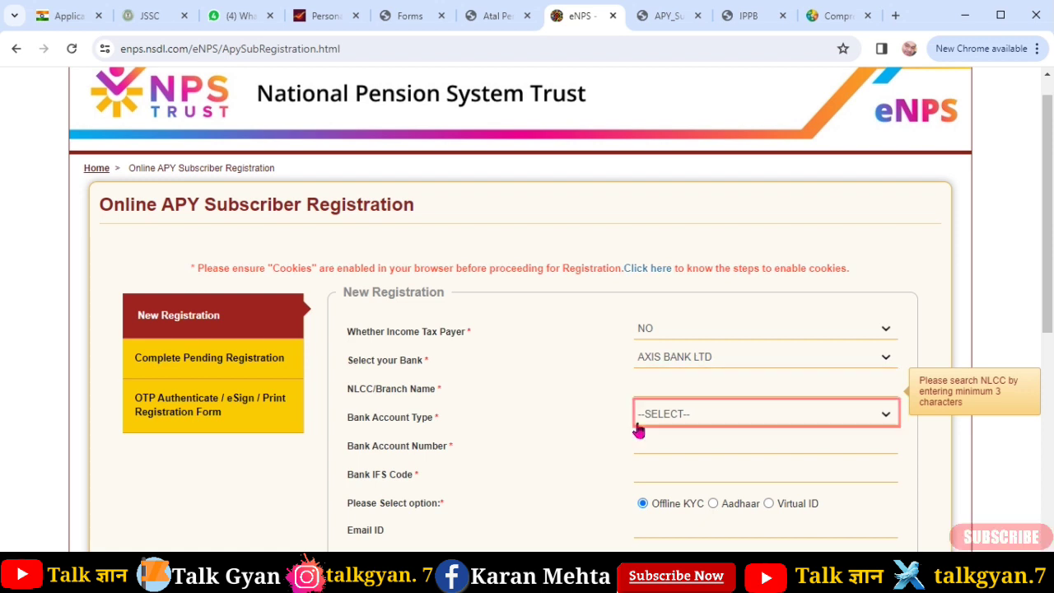
- Set the bank account type to SAVING ACCOUNT, leaving the account number and IFS code blank
click(692, 425)
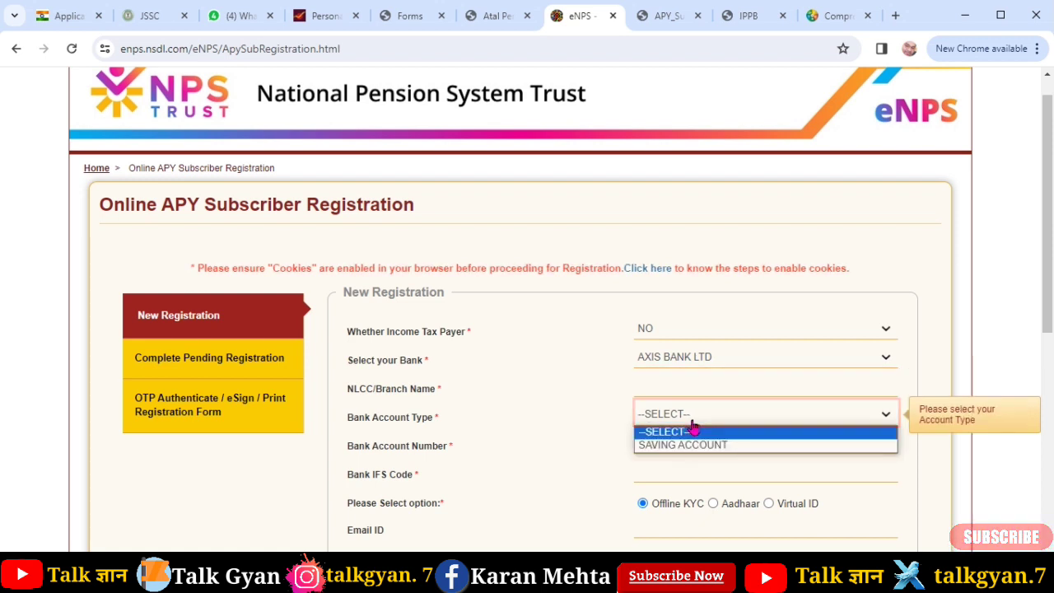
click(740, 446)
click(740, 443)
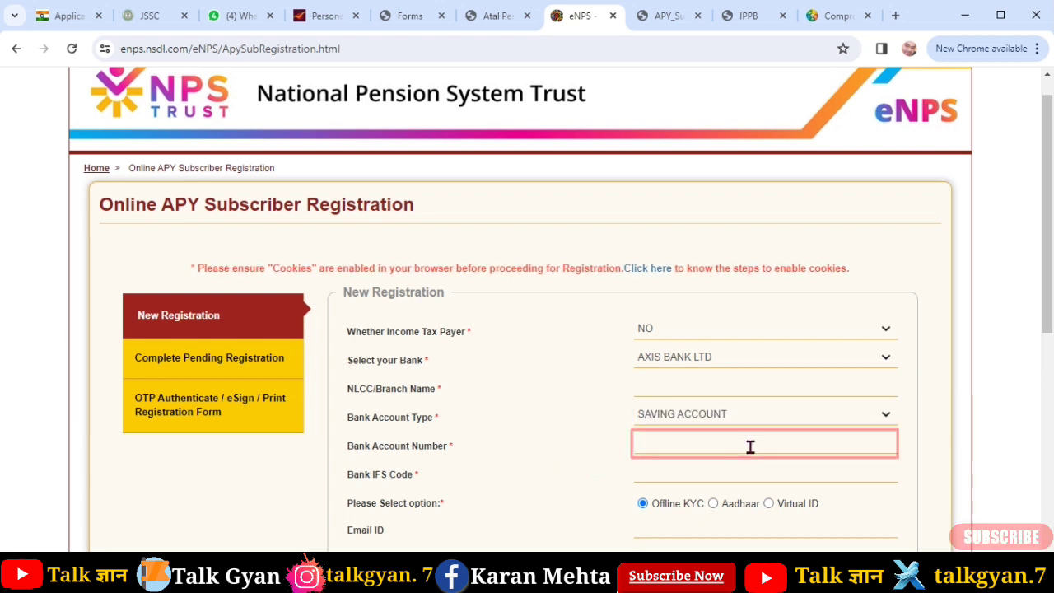
click(718, 478)
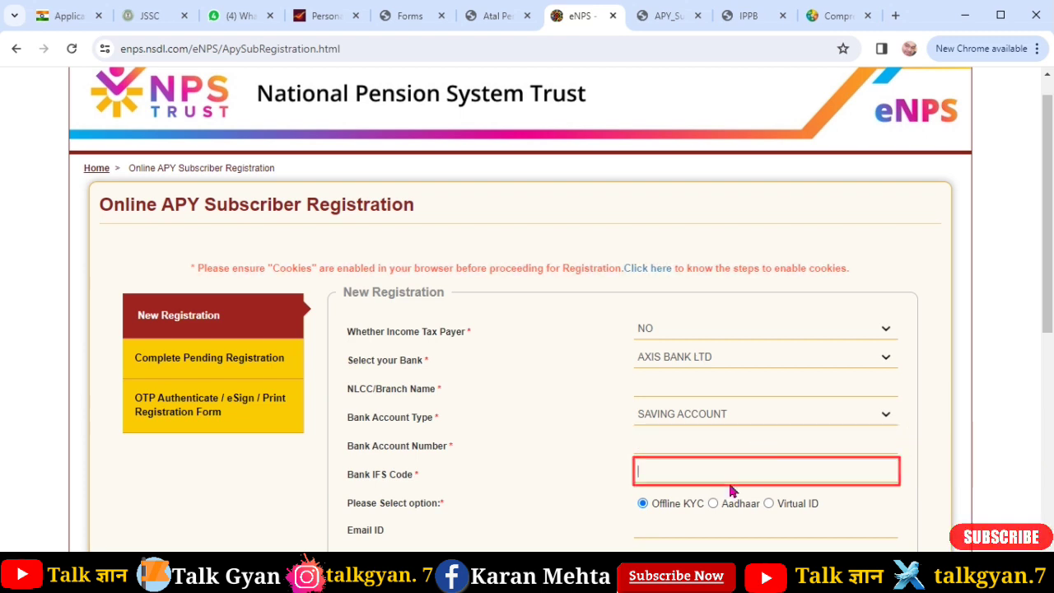
click(732, 489)
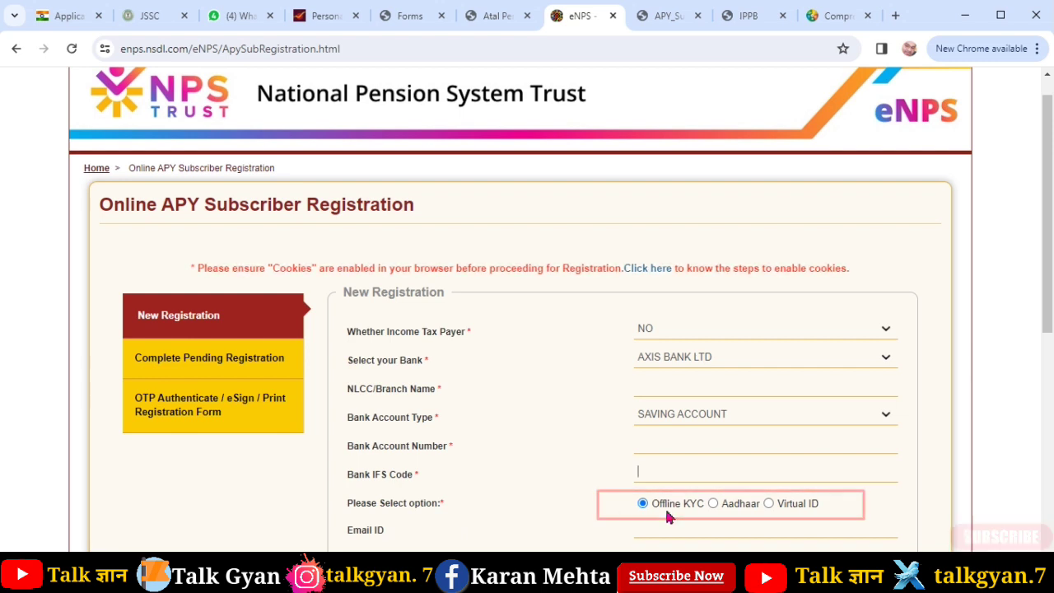
- Choose Aadhaar as the identification option, leaving the Aadhaar number blank
click(713, 507)
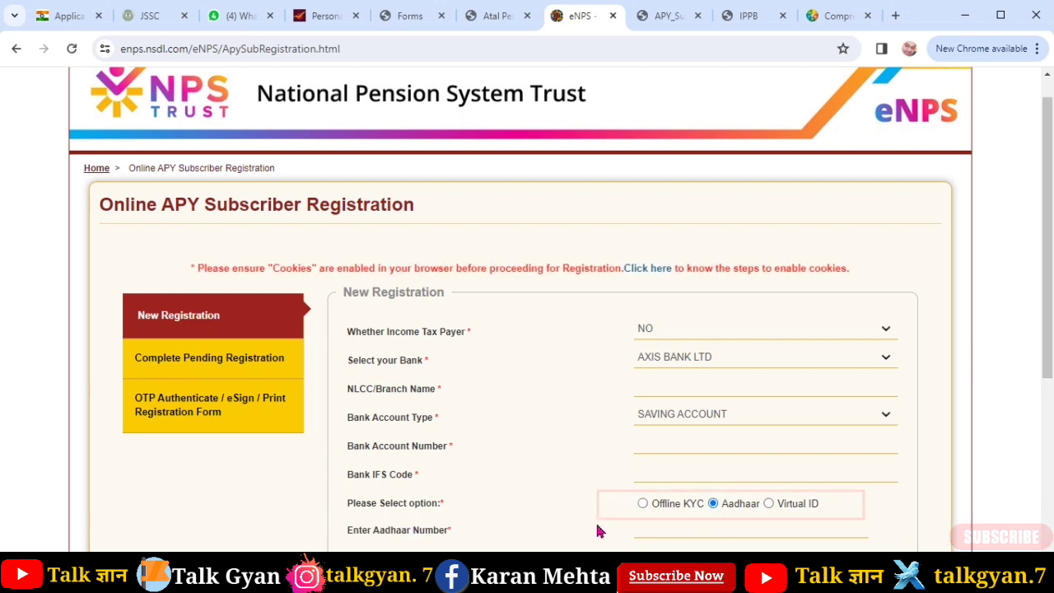
scroll(591, 531, down, 3)
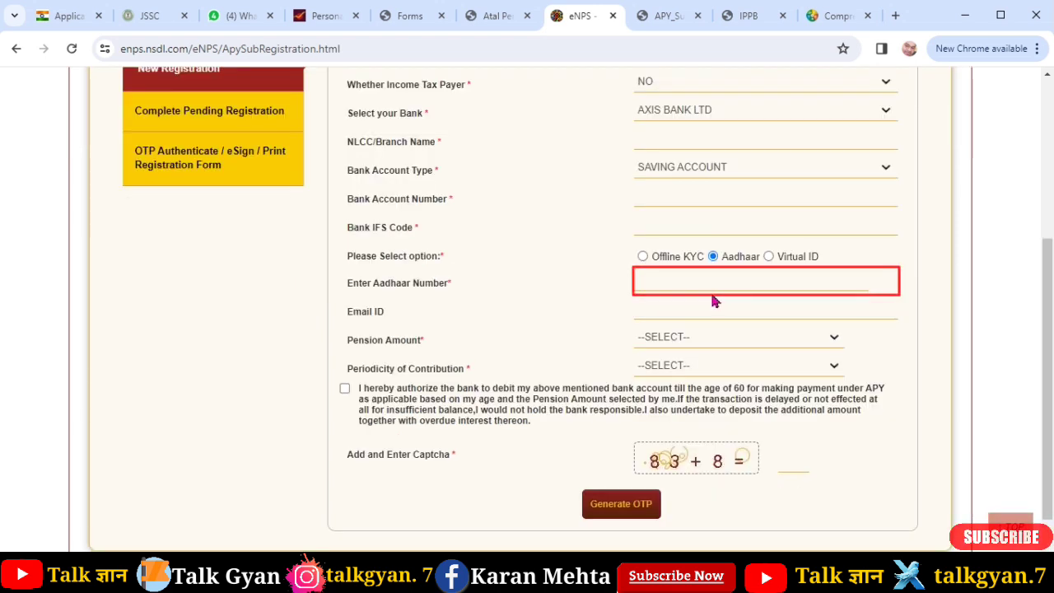
key(Tab)
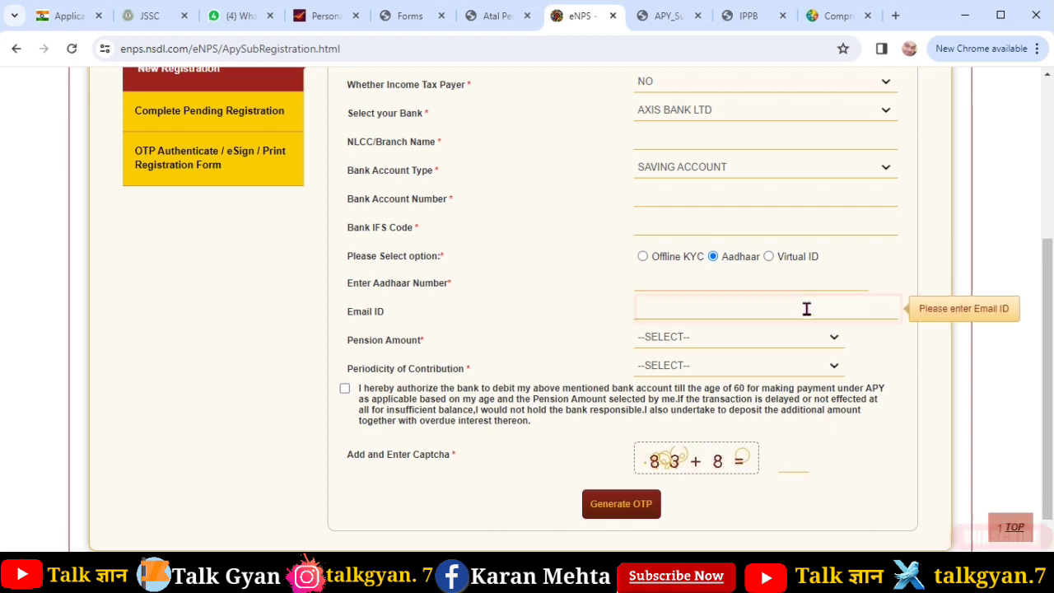
- Set the pension amount to 1,000 and the periodicity of contribution to MONTHLY
click(770, 337)
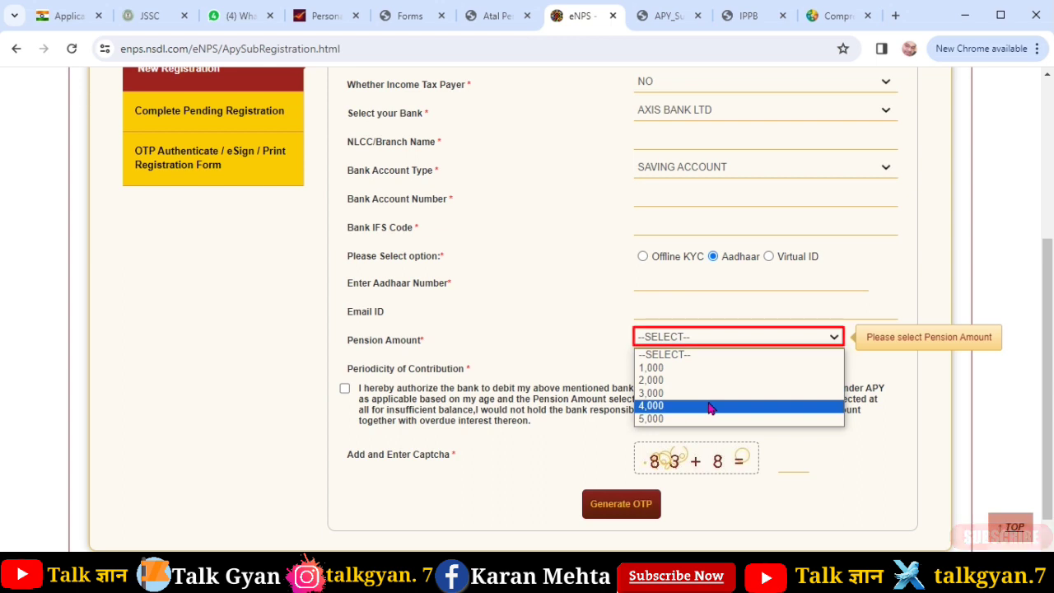
click(670, 371)
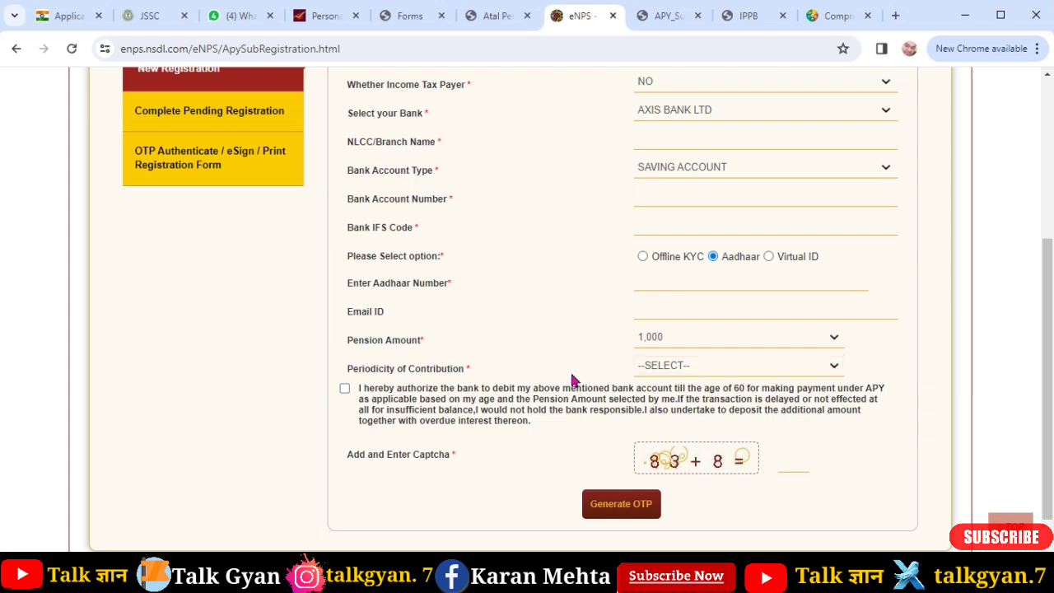
click(690, 366)
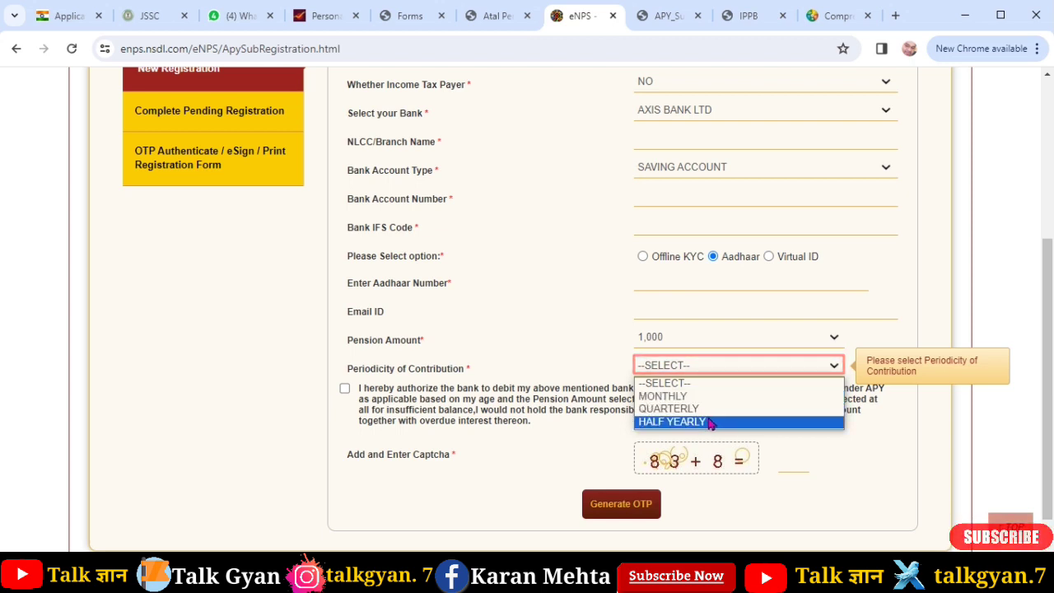
click(667, 396)
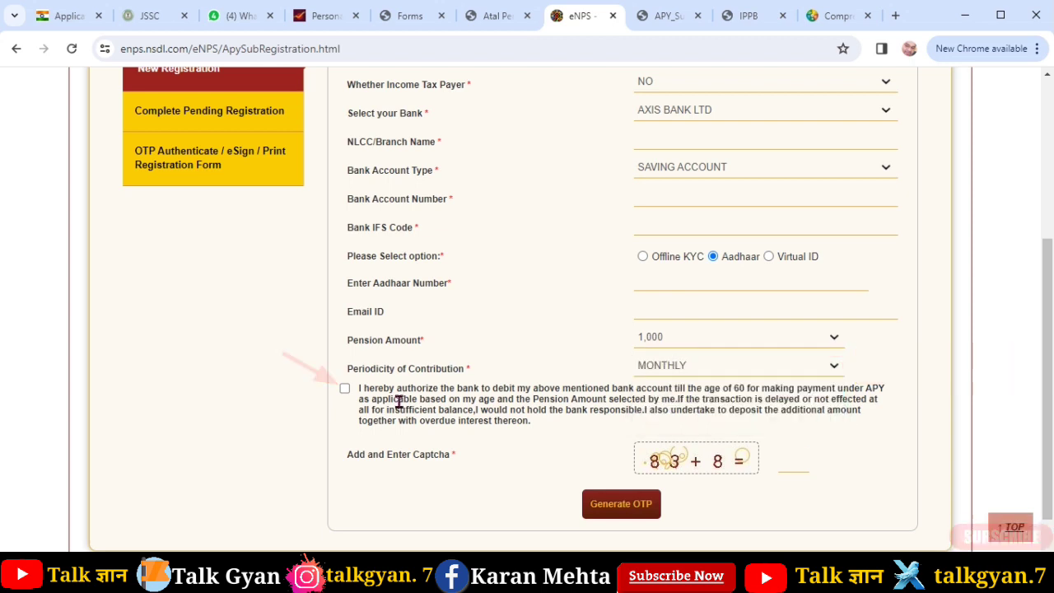
- Authorize the bank to debit the account for APY payments and enter 91 as the captcha total
click(344, 388)
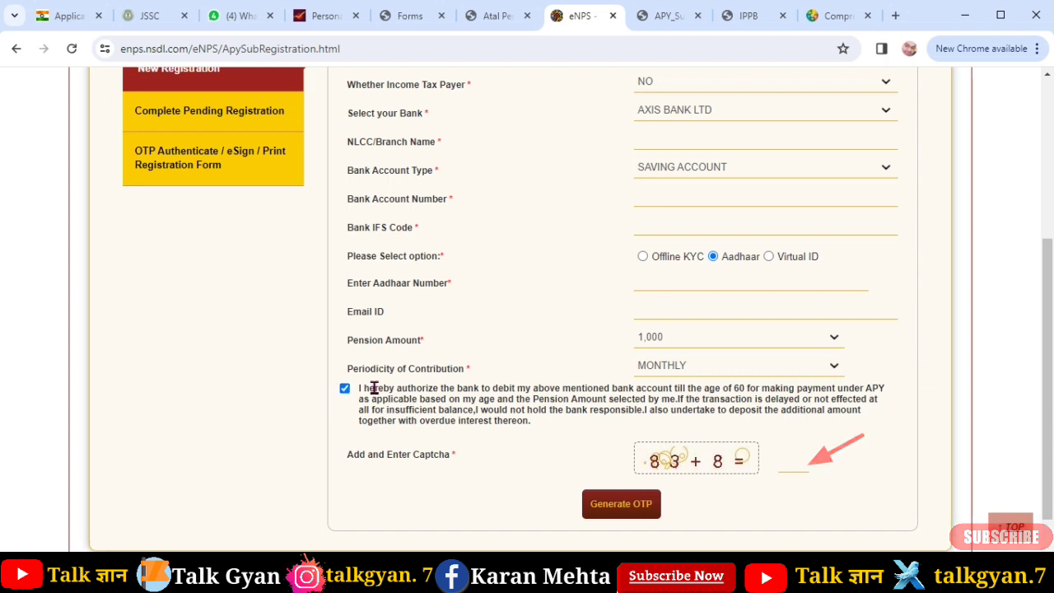
click(793, 460)
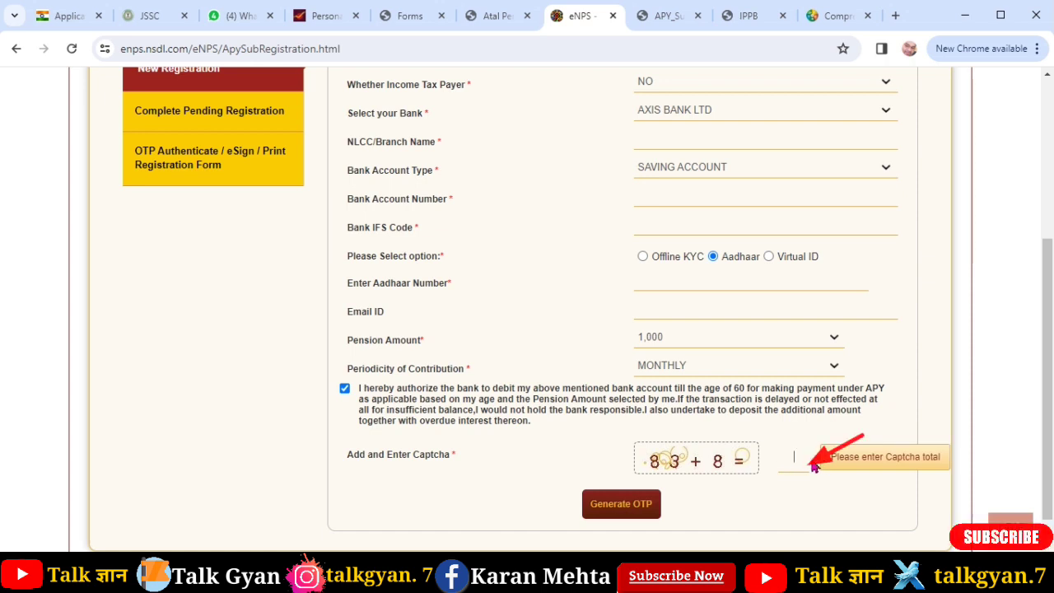
text(91)
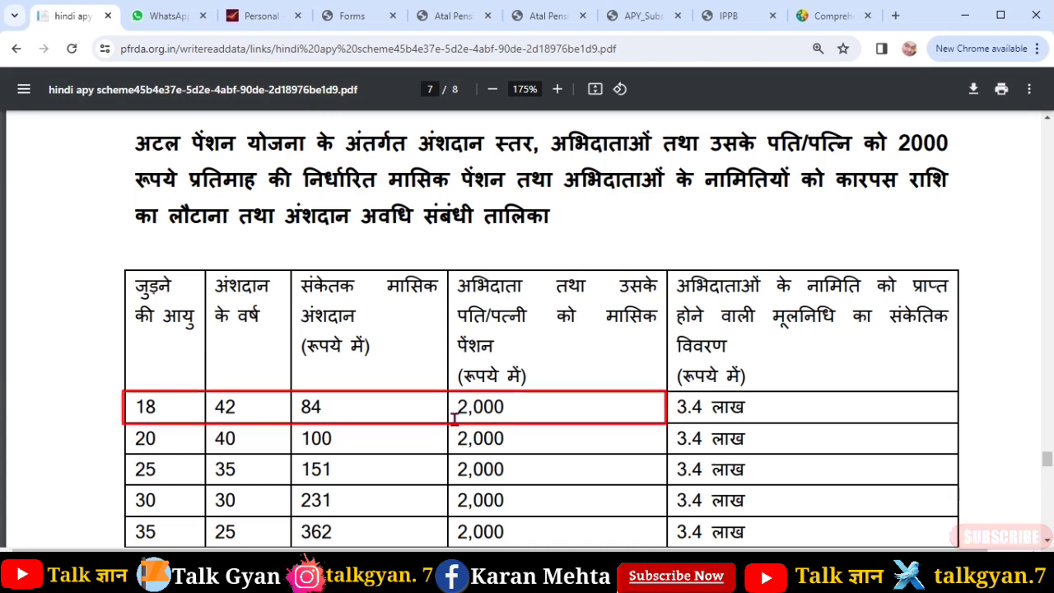
- Review the contribution tables for the 2,000 to 5,000 rupee monthly pensions in the Hindi APY scheme PDF
scroll(451, 395, down, 15)
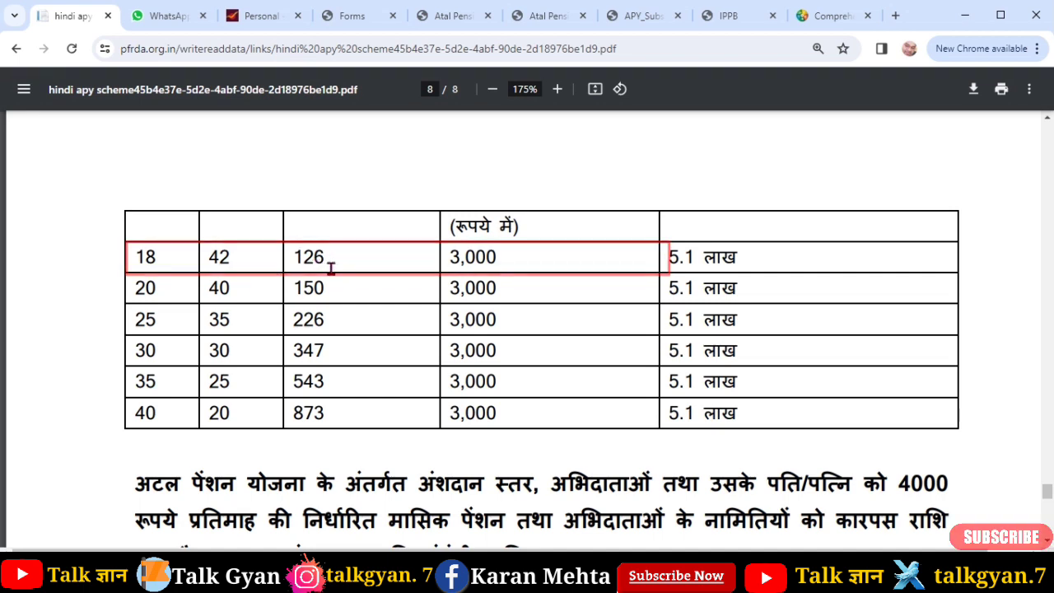
scroll(331, 266, down, 5)
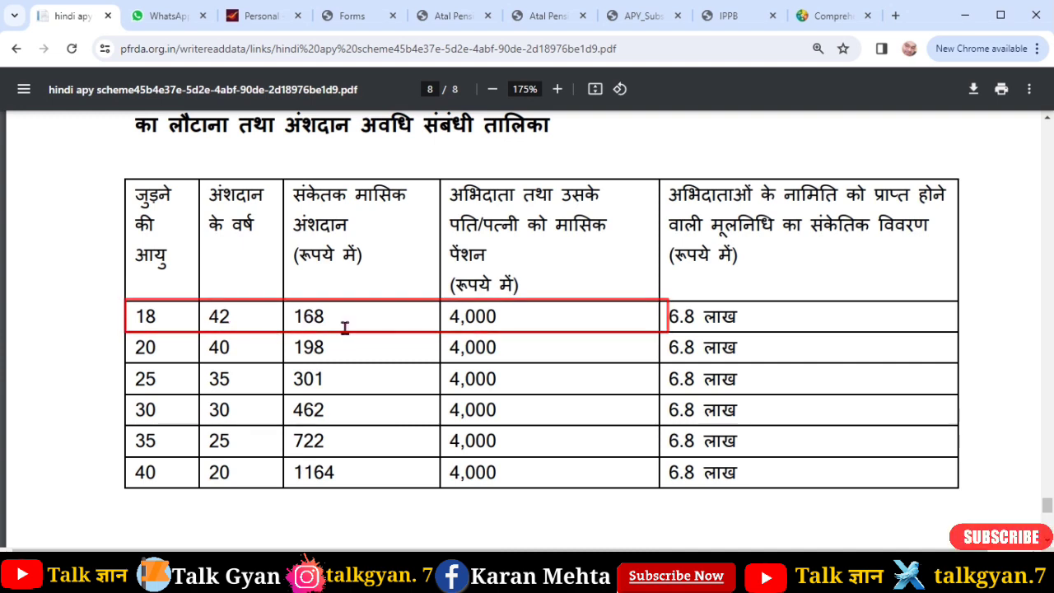
scroll(195, 283, down, 5)
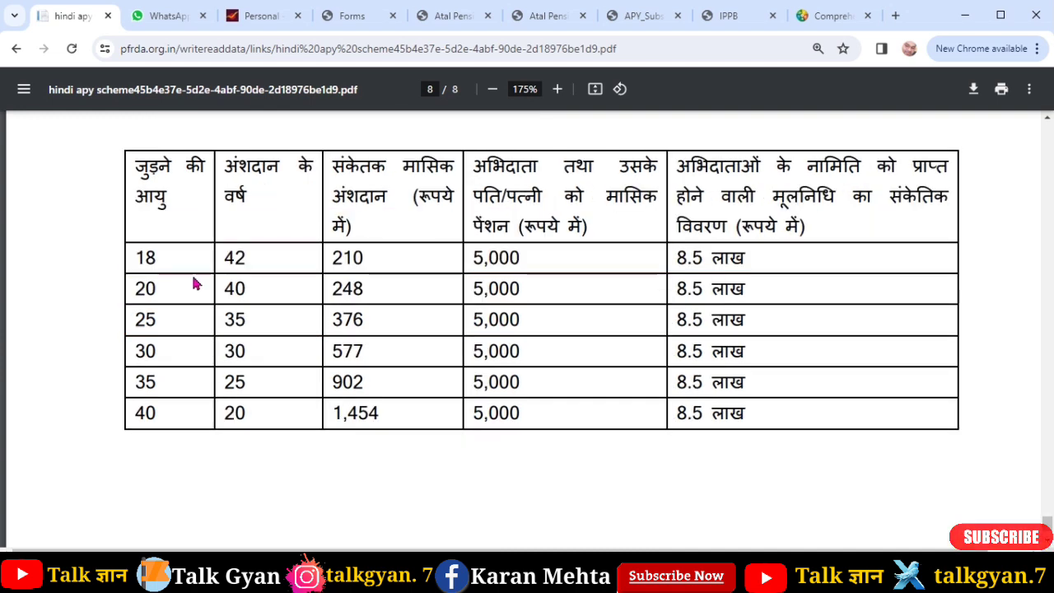